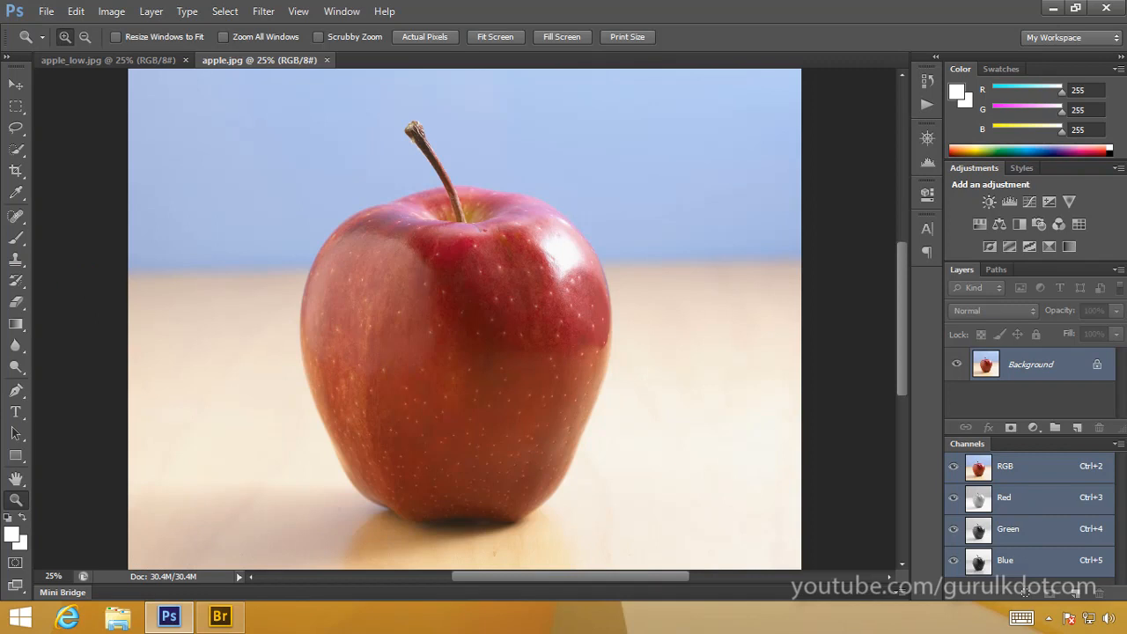
Compare apple.jpg and apple_low.jpg by viewing the two open images alternately at the same zoom level
{"action": "left_click", "coordinate": [15, 85]}
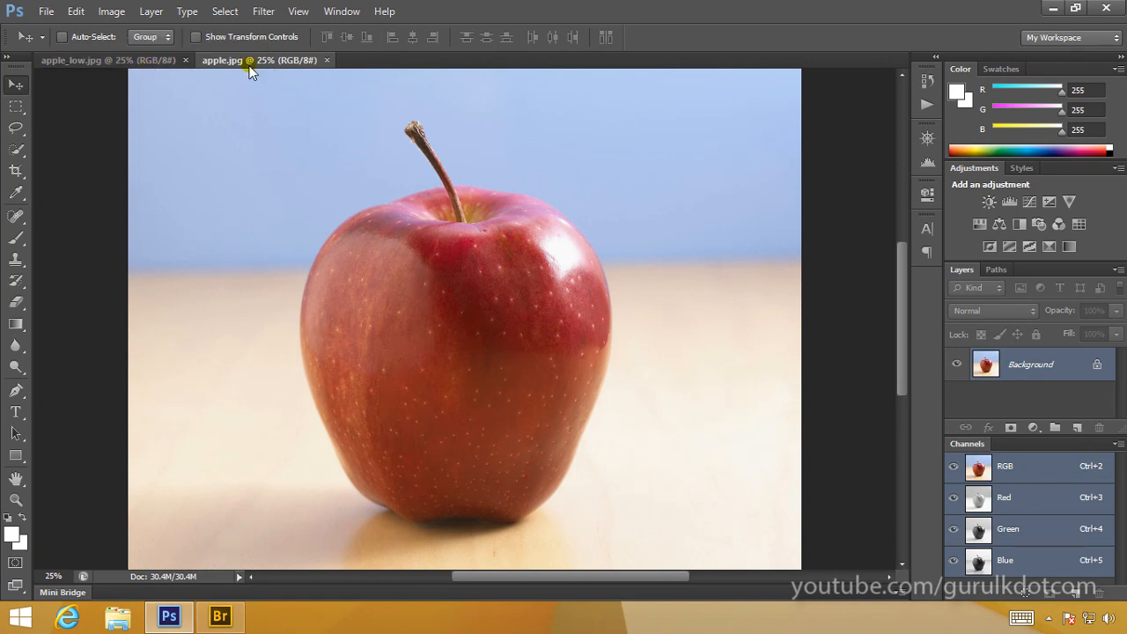
{"action": "left_click", "coordinate": [150, 62]}
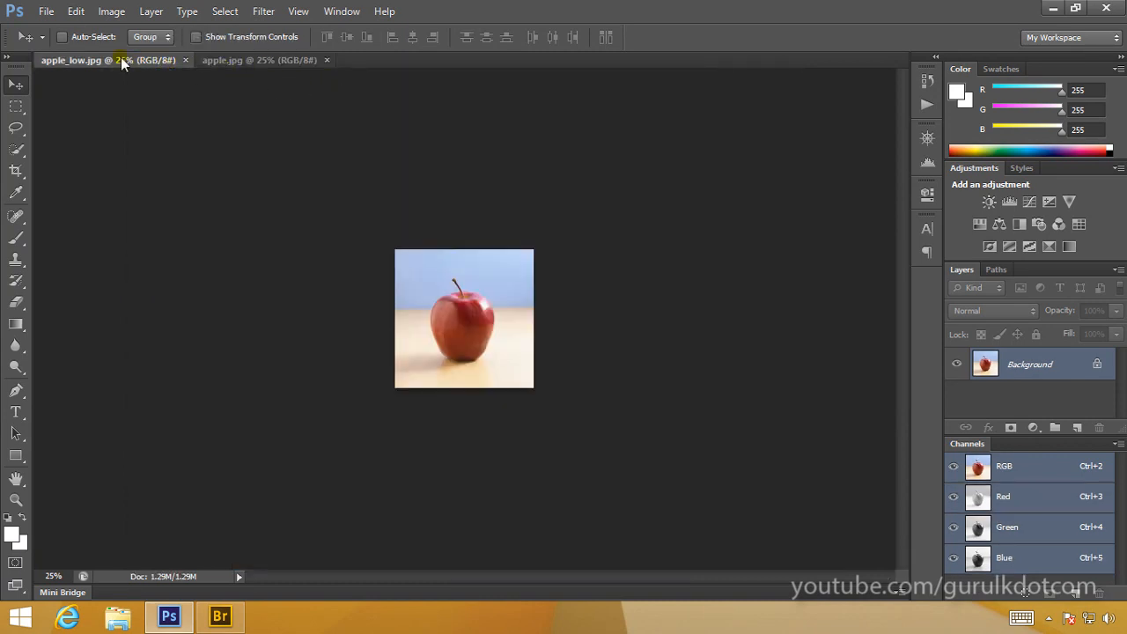
{"action": "left_click", "coordinate": [469, 390]}
{"action": "left_click", "coordinate": [255, 60]}
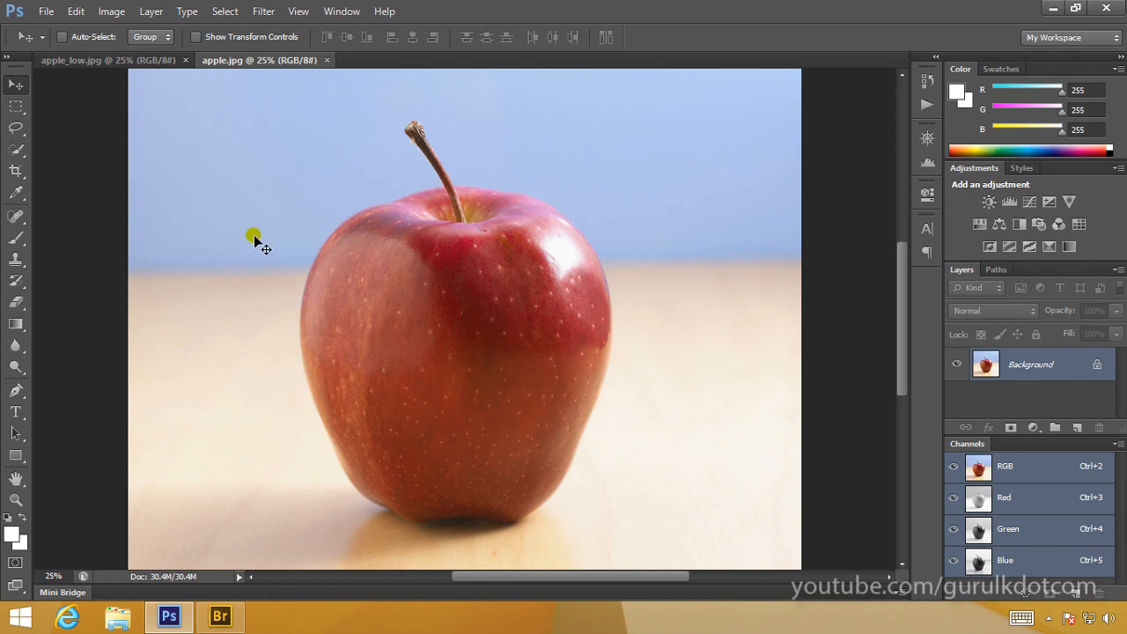
{"action": "left_click", "coordinate": [146, 62]}
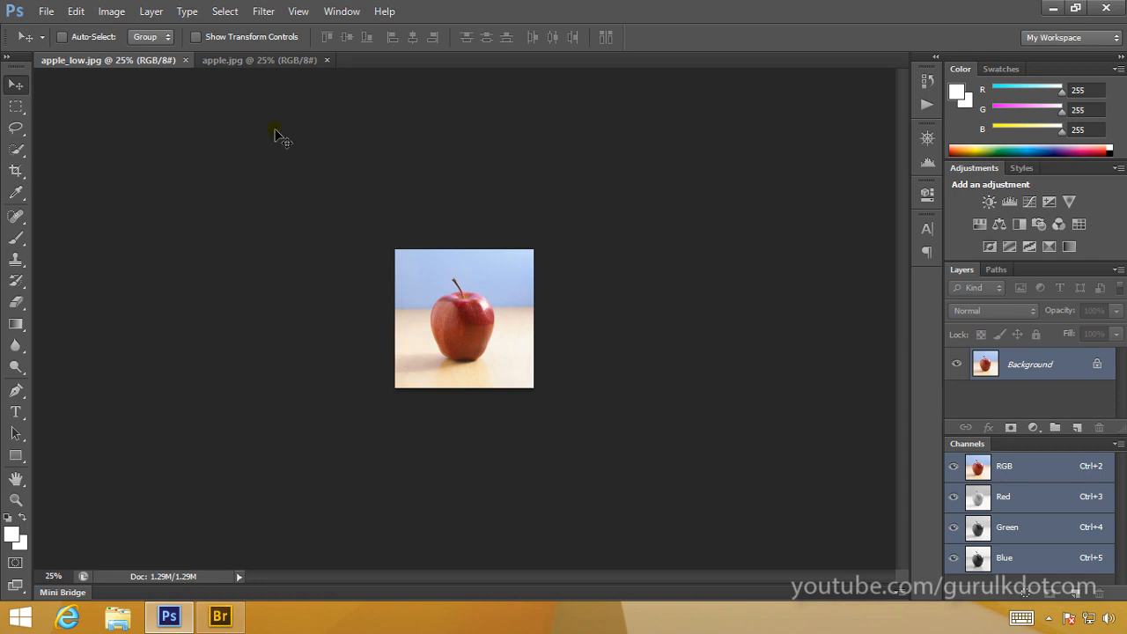
{"action": "left_click", "coordinate": [254, 63]}
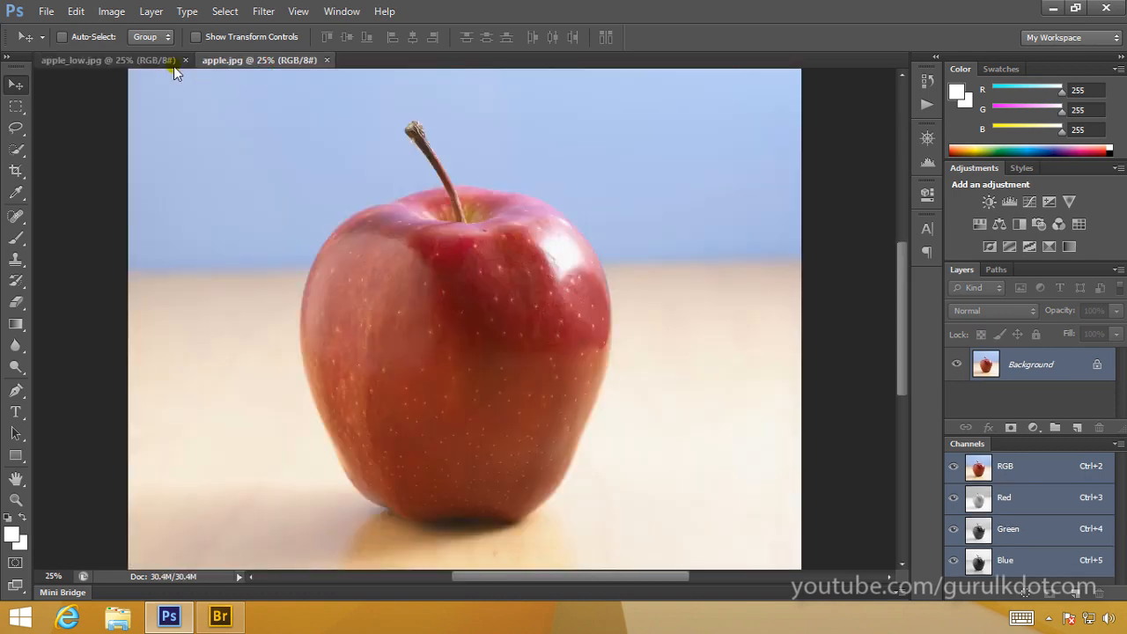
{"action": "left_click", "coordinate": [137, 57]}
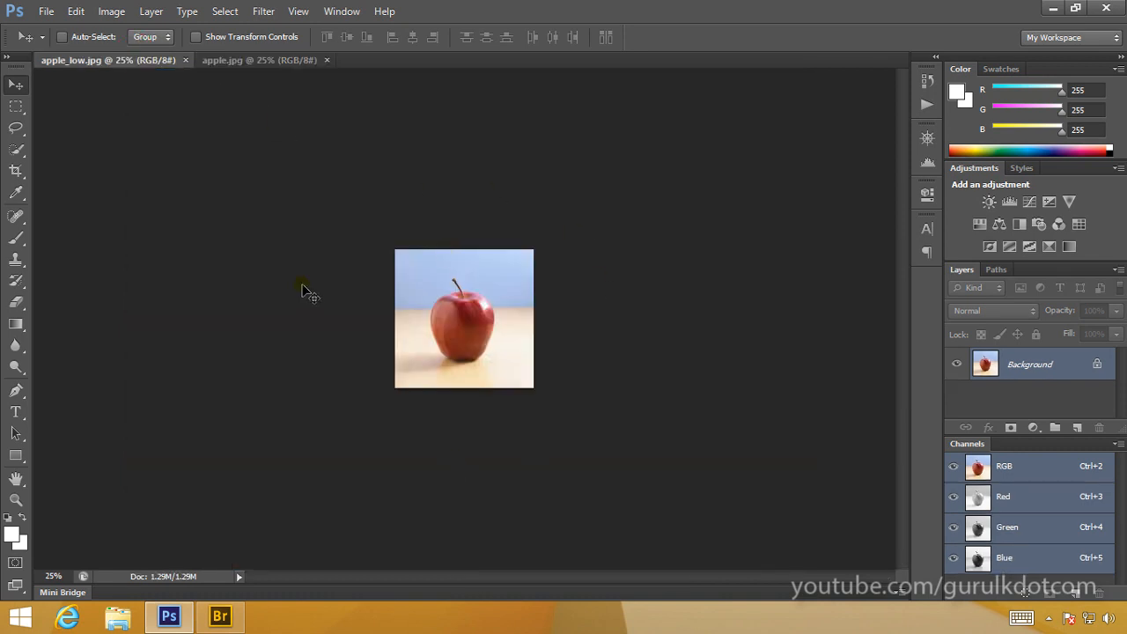
{"action": "left_click", "coordinate": [267, 61]}
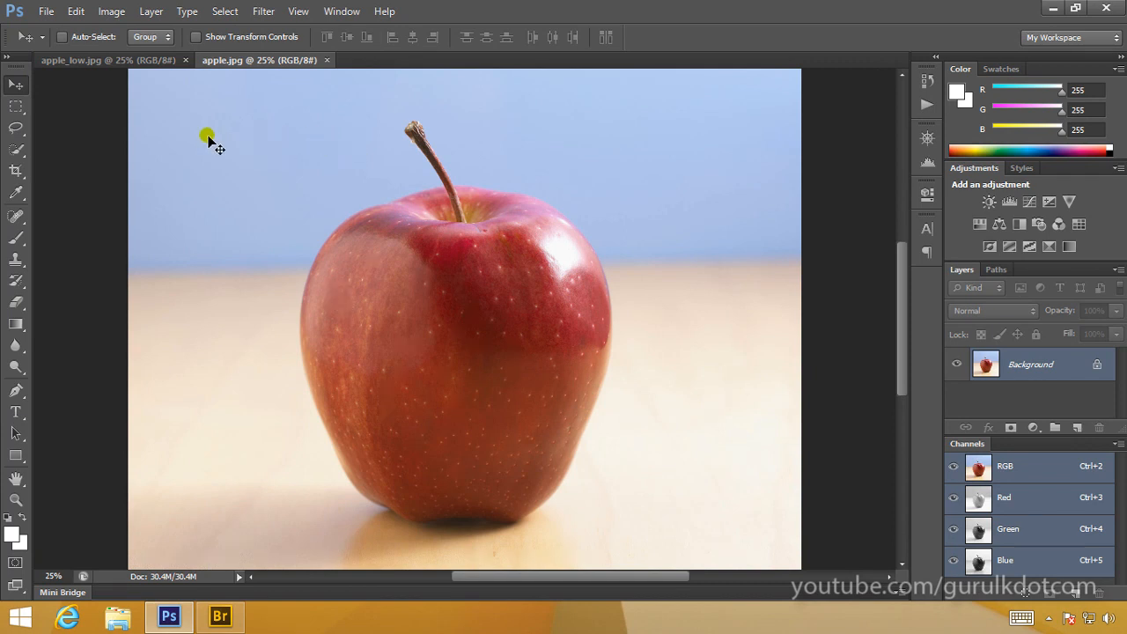
{"action": "left_click", "coordinate": [132, 62]}
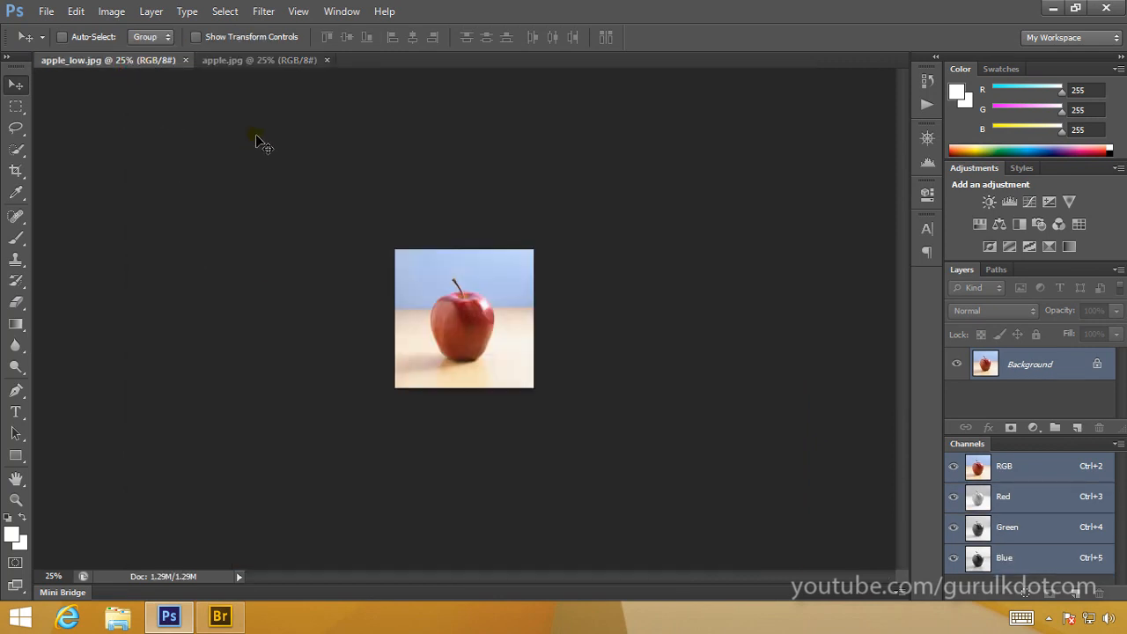
Arrange apple.jpg and apple_low.jpg side by side in a 2-up Vertical layout with the large apple centred in its view
{"action": "left_click", "coordinate": [234, 62]}
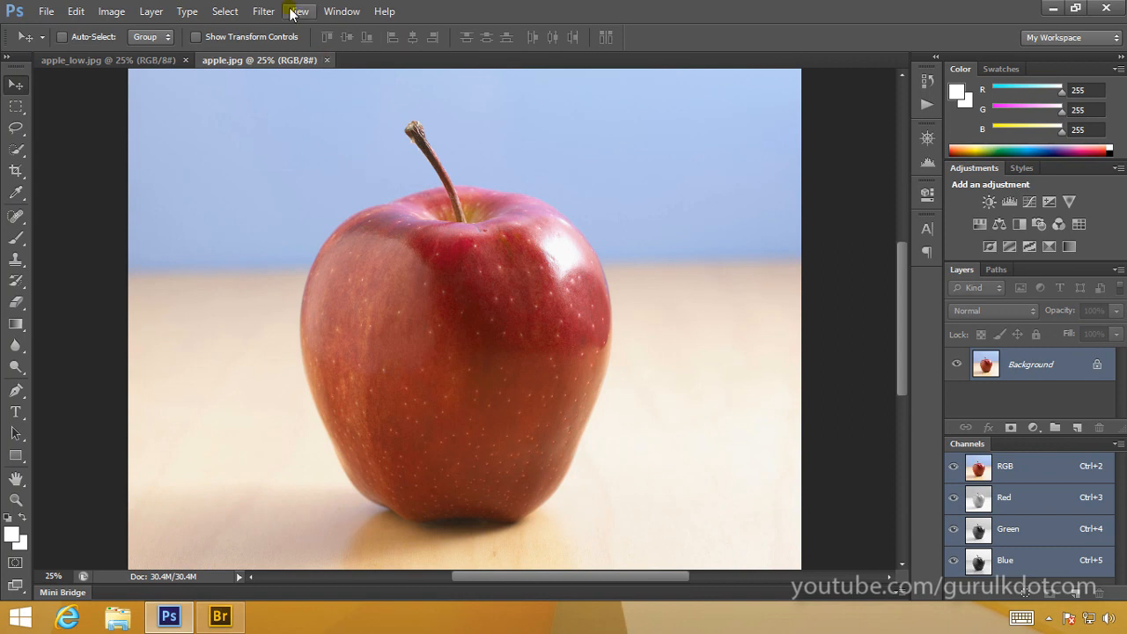
{"action": "left_click", "coordinate": [340, 12]}
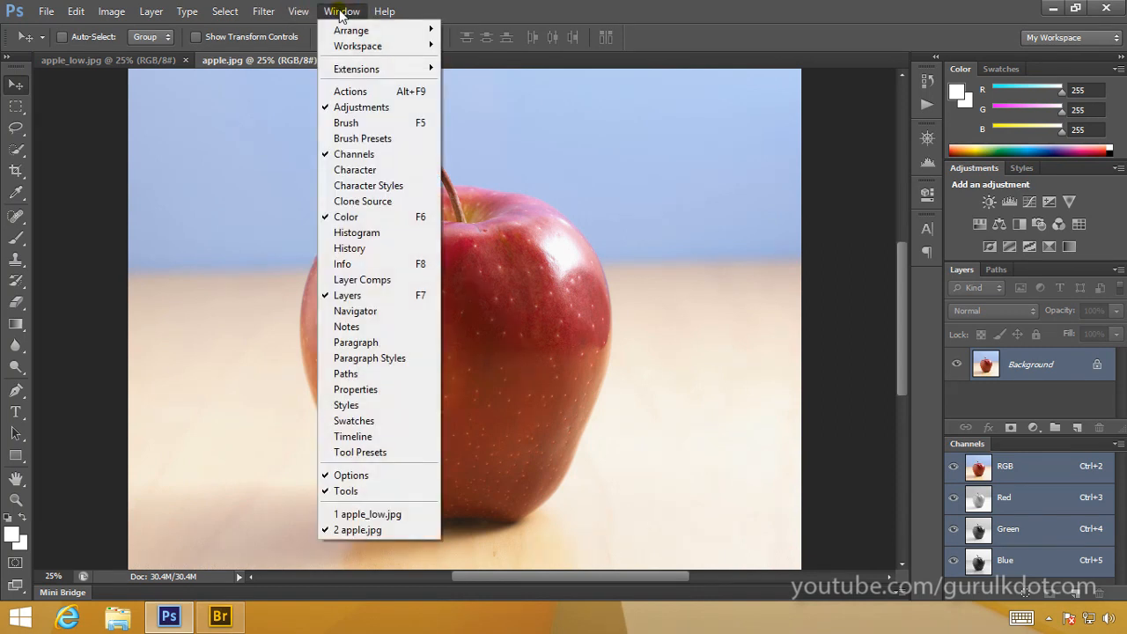
{"action": "mouse_move", "coordinate": [434, 30]}
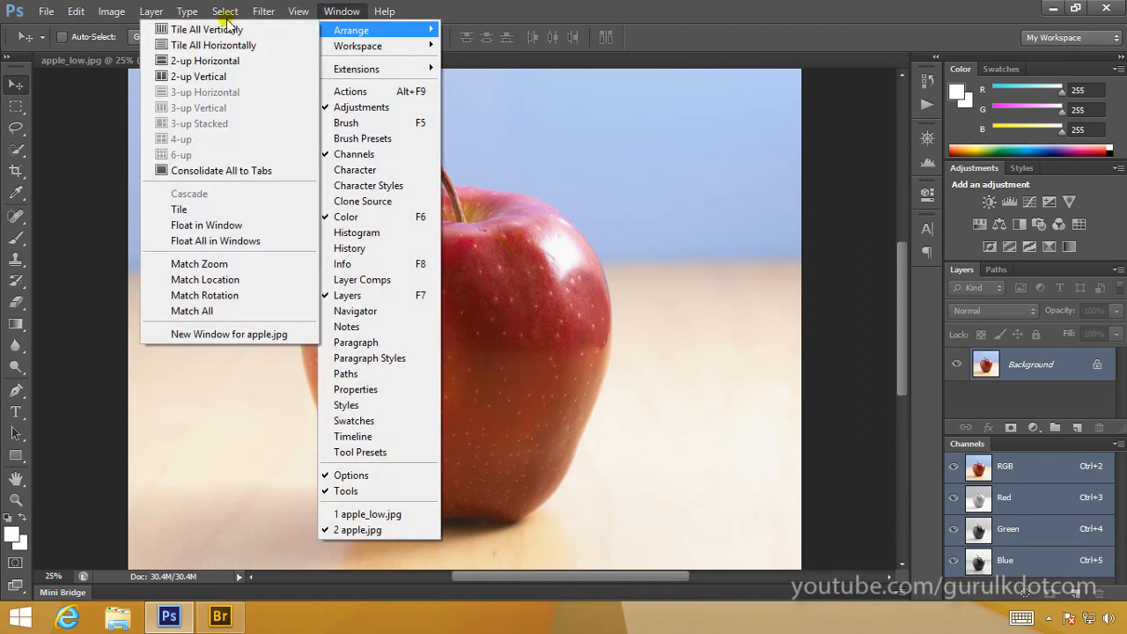
{"action": "left_click", "coordinate": [196, 78]}
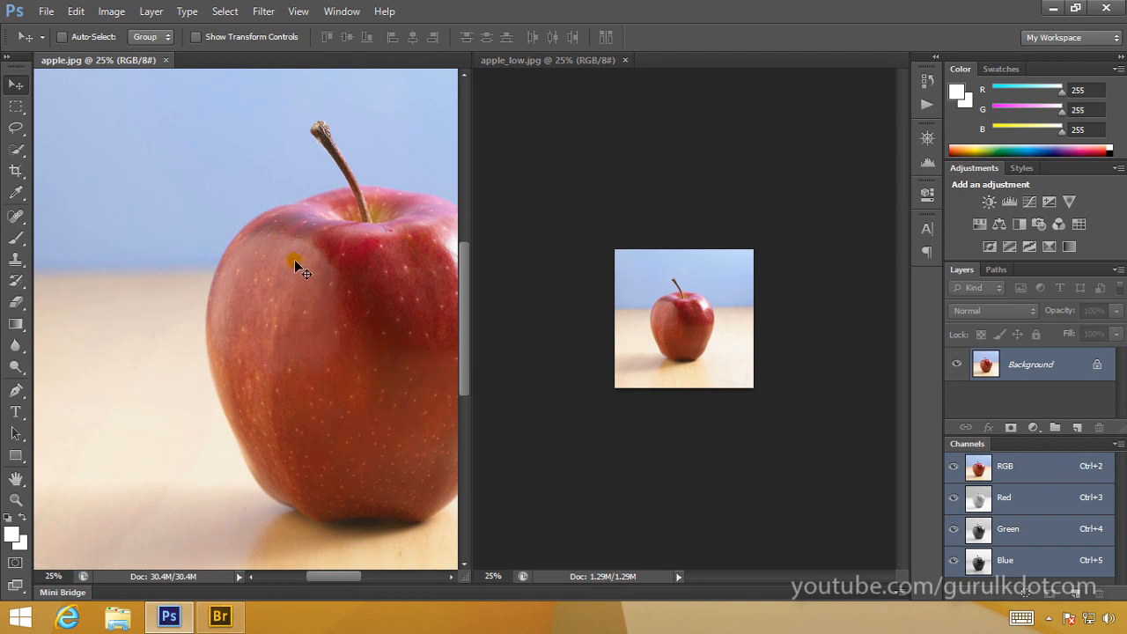
{"action": "left_click_drag", "start_coordinate": [325, 259], "coordinate": [213, 271]}
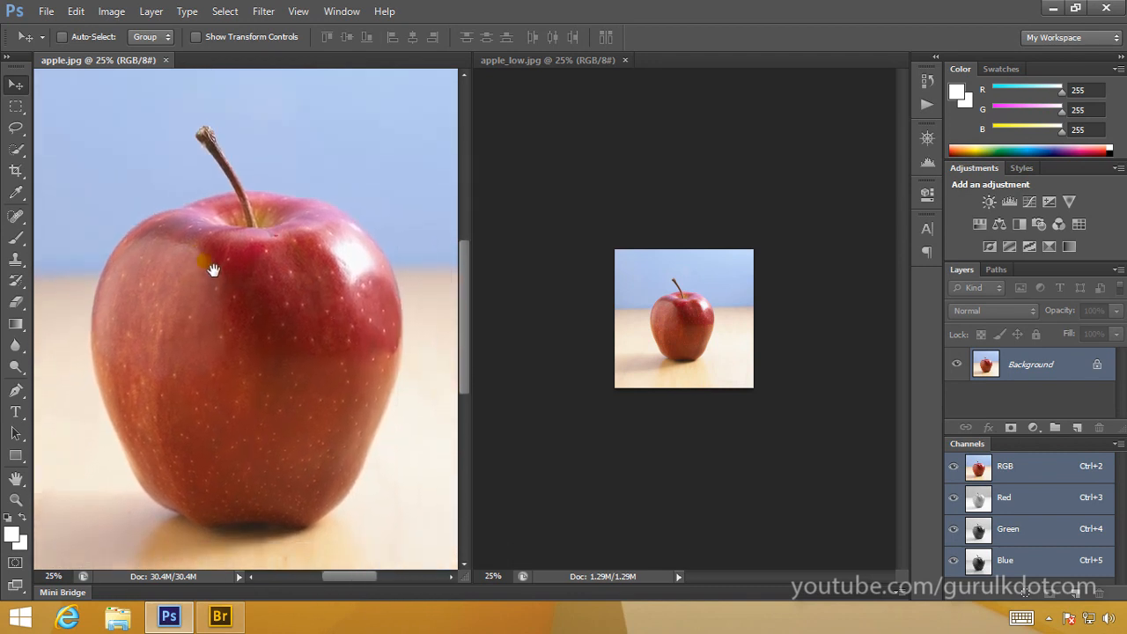
Examine the pixel dimensions, document size and resolution of apple.jpg in Image Size without changing them
{"action": "left_click", "coordinate": [112, 12]}
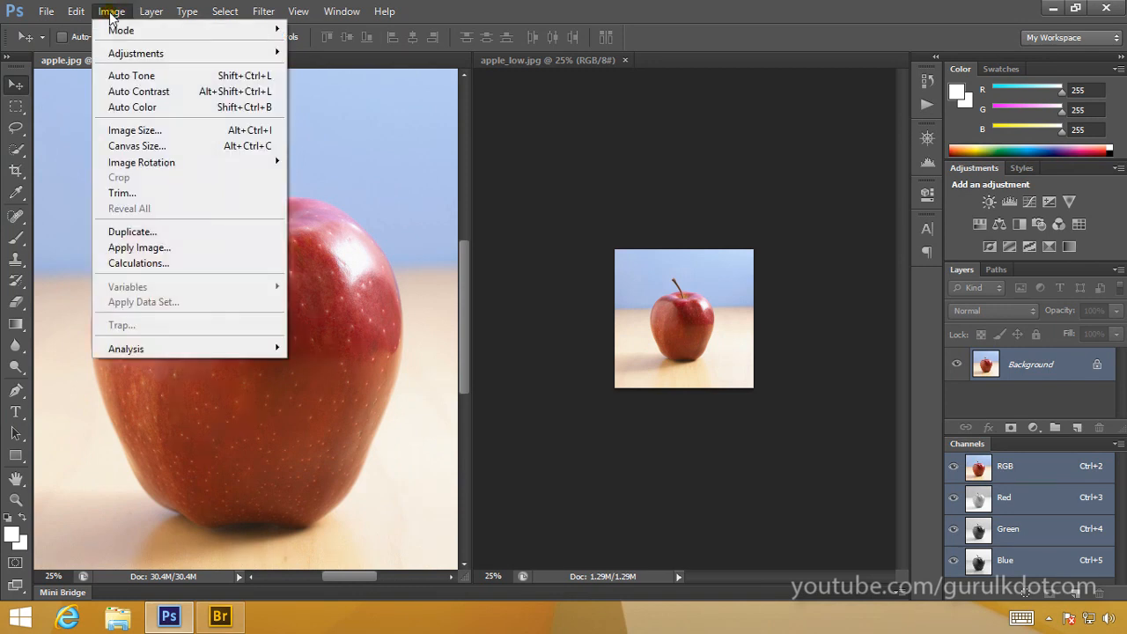
{"action": "left_click", "coordinate": [143, 130]}
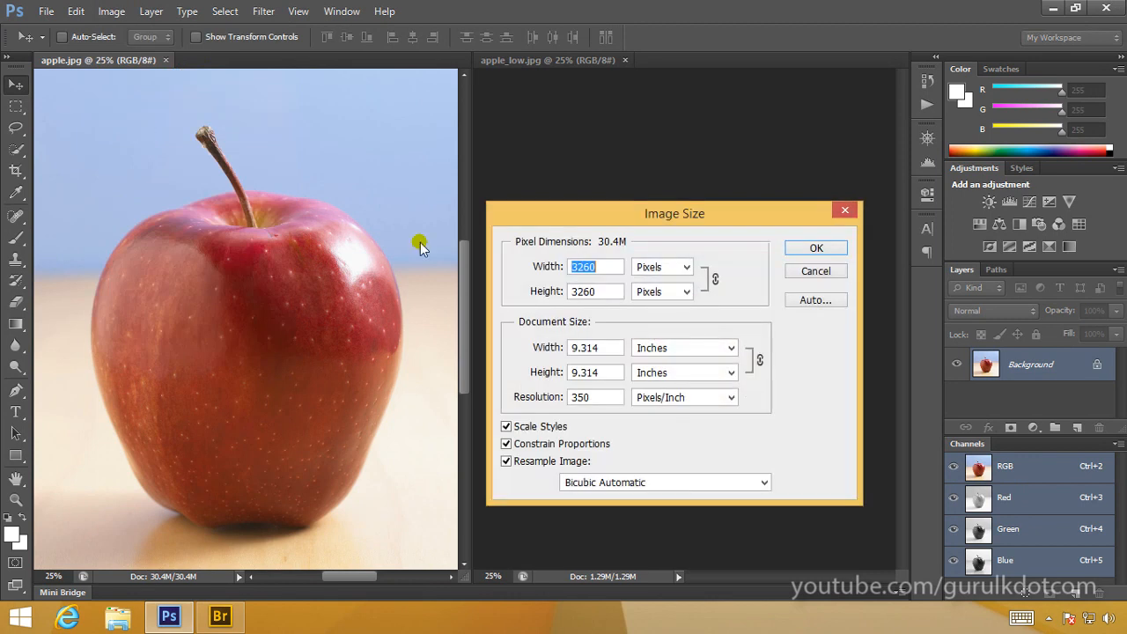
{"action": "double_click", "coordinate": [602, 397]}
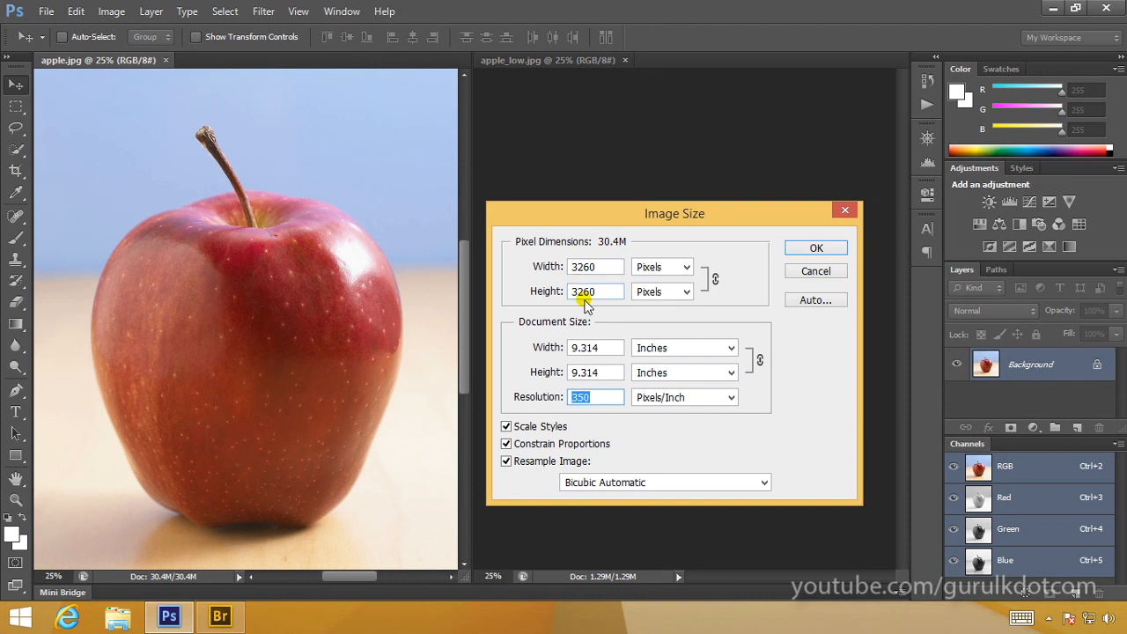
{"action": "left_click", "coordinate": [706, 152]}
{"action": "left_click", "coordinate": [832, 275]}
Try a resolution of 350 pixels/inch for apple_low.jpg in Image Size and cancel without applying it
{"action": "left_click", "coordinate": [510, 61]}
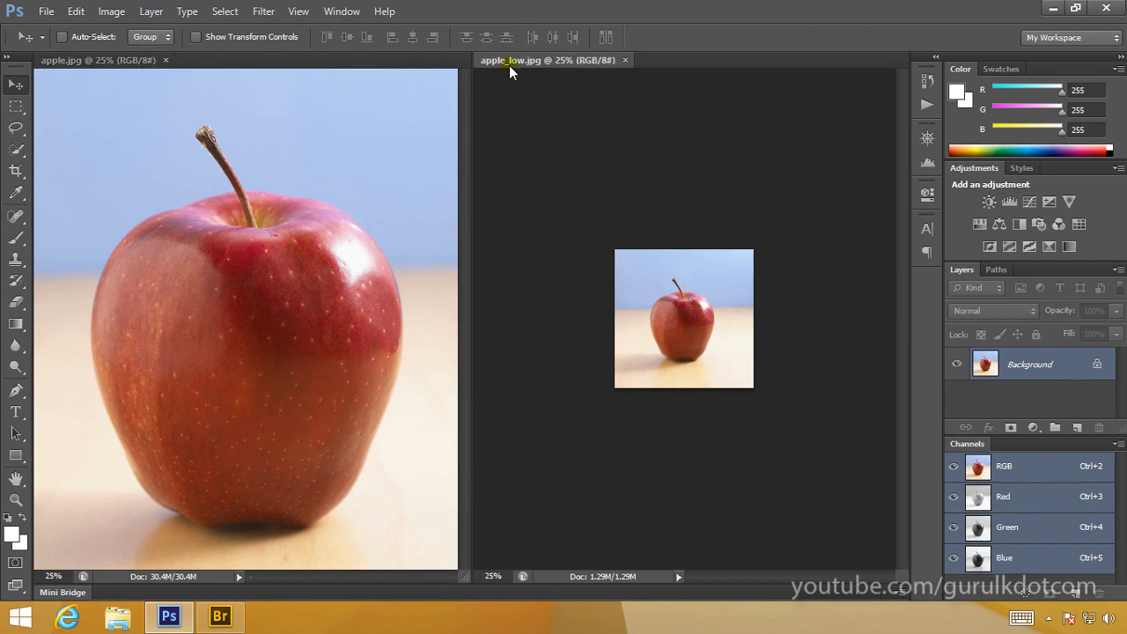
{"action": "left_click", "coordinate": [112, 10]}
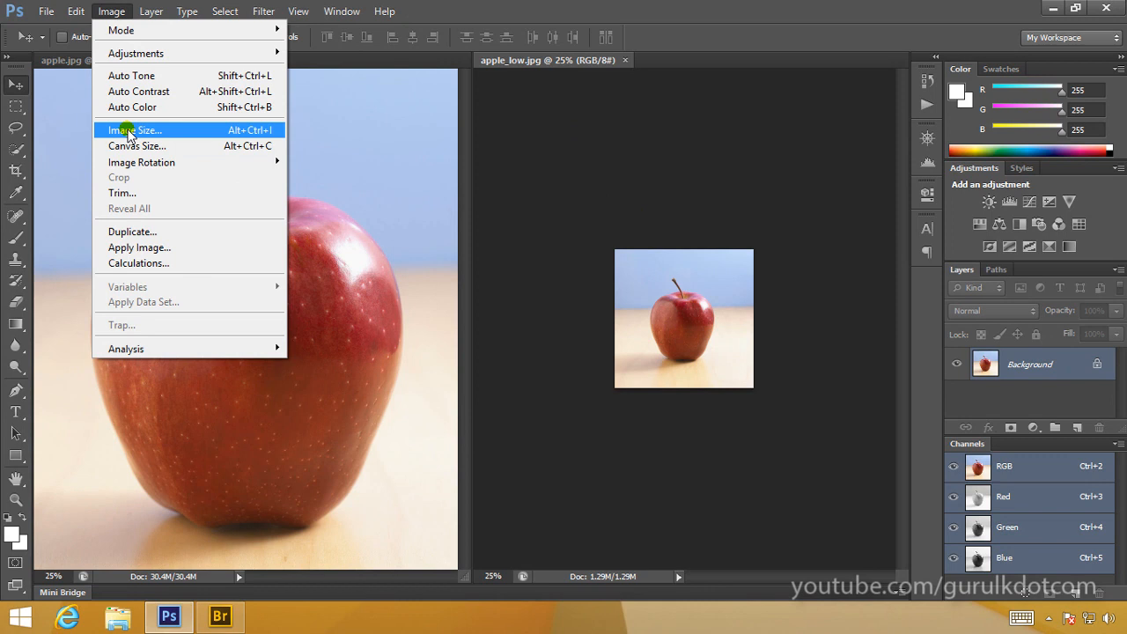
{"action": "left_click", "coordinate": [126, 130]}
{"action": "left_click_drag", "start_coordinate": [659, 216], "coordinate": [941, 82]}
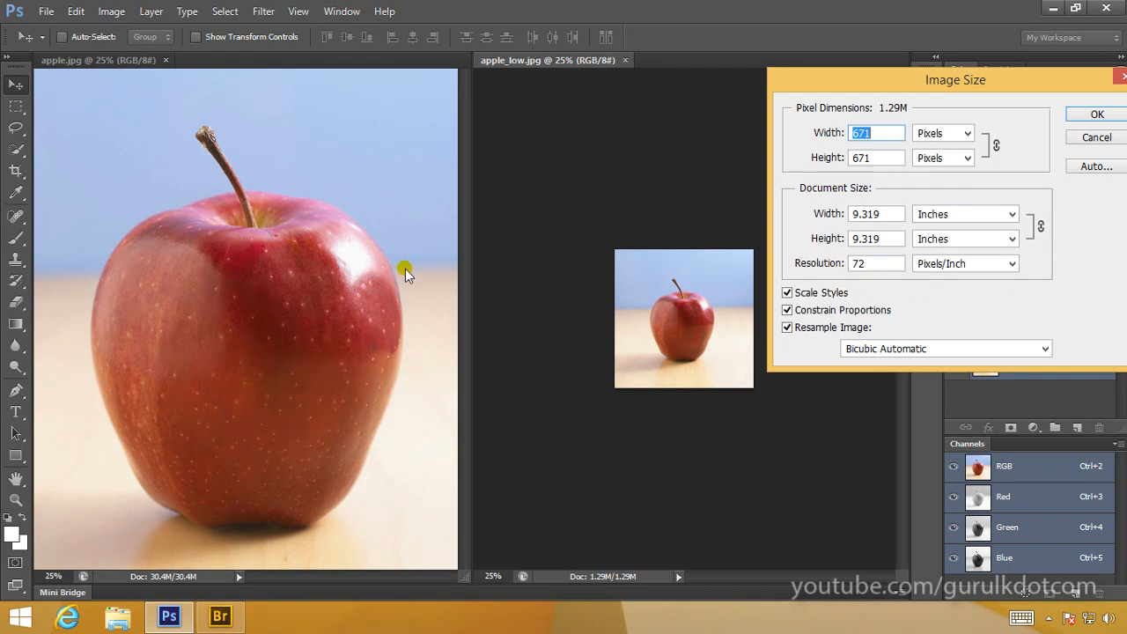
{"action": "double_click", "coordinate": [862, 264]}
{"action": "type", "text": "350"}
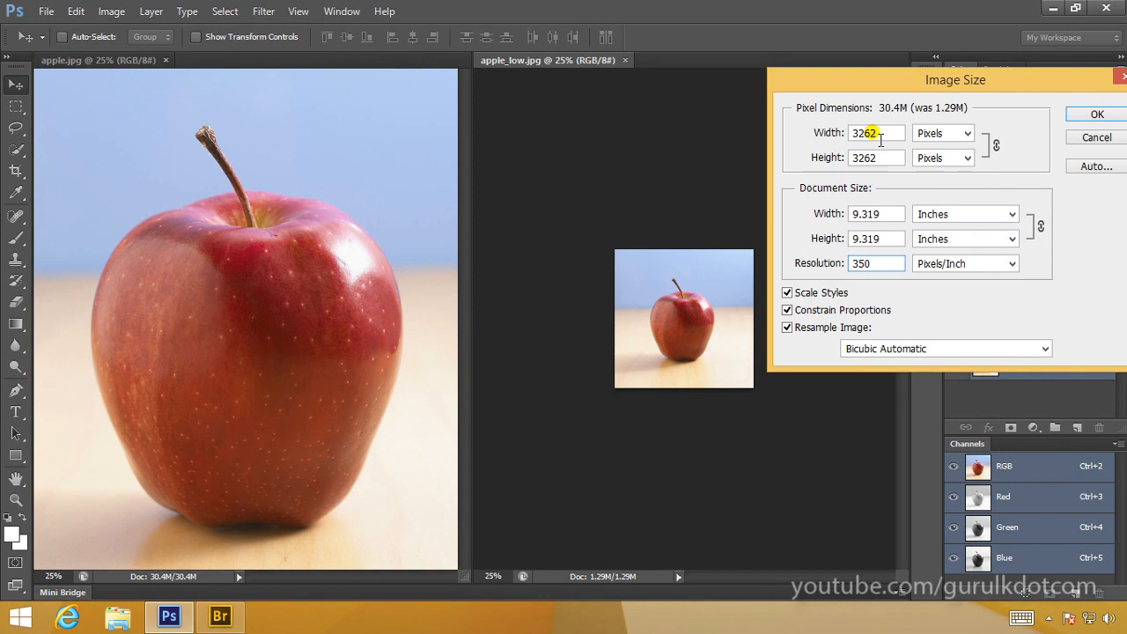
{"action": "left_click", "coordinate": [1092, 139]}
Check the pixel width and height of apple.jpg again in Image Size for comparison with the resampled values
{"action": "left_click", "coordinate": [111, 11]}
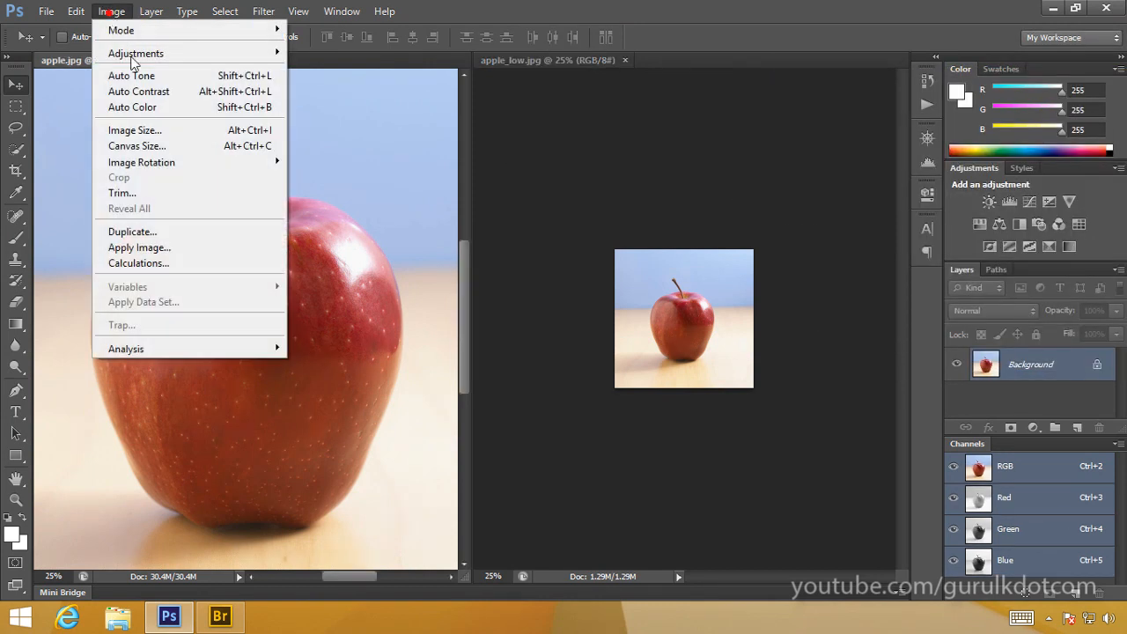
{"action": "left_click", "coordinate": [136, 130]}
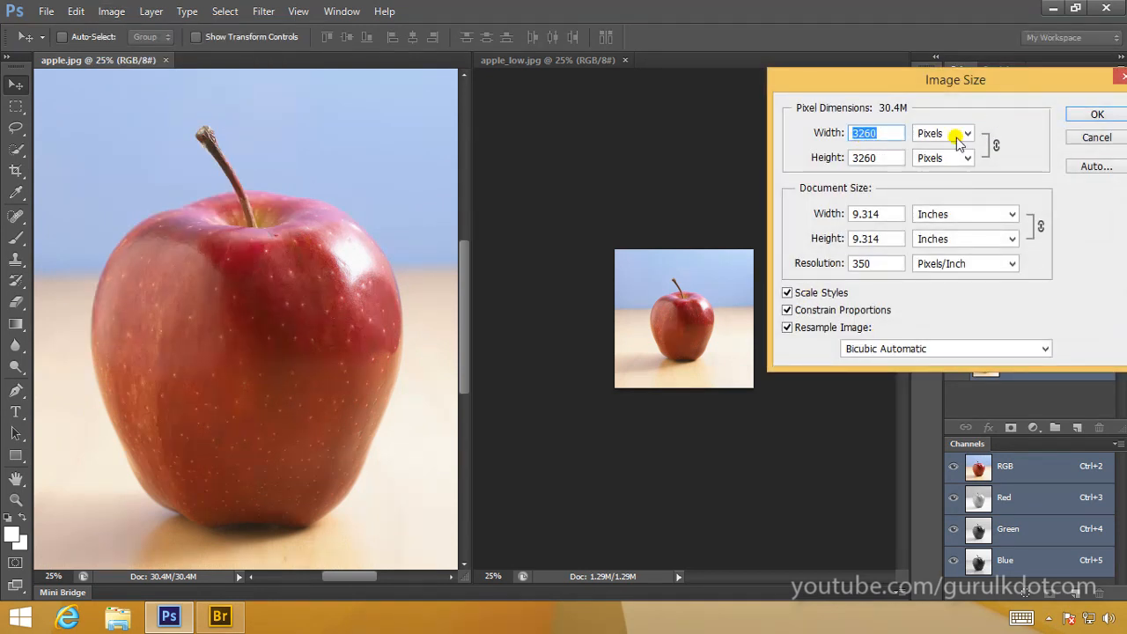
{"action": "left_click", "coordinate": [1101, 138]}
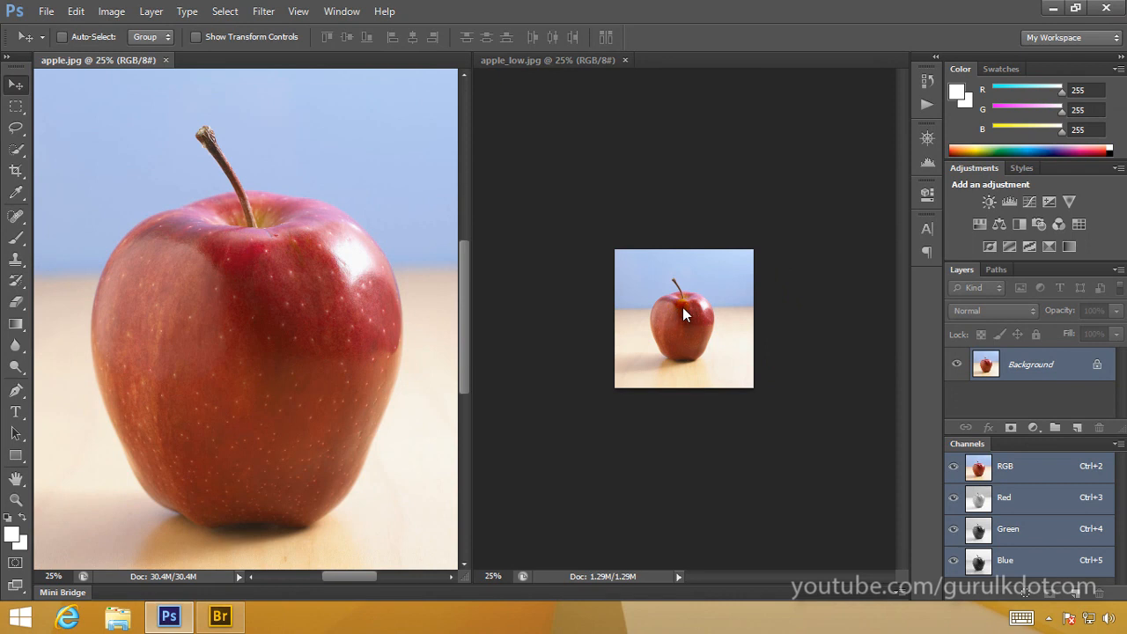
Resample apple_low.jpg to a resolution of 350 pixels/inch, using Bicubic Automatic with constrained proportions
{"action": "left_click", "coordinate": [707, 191]}
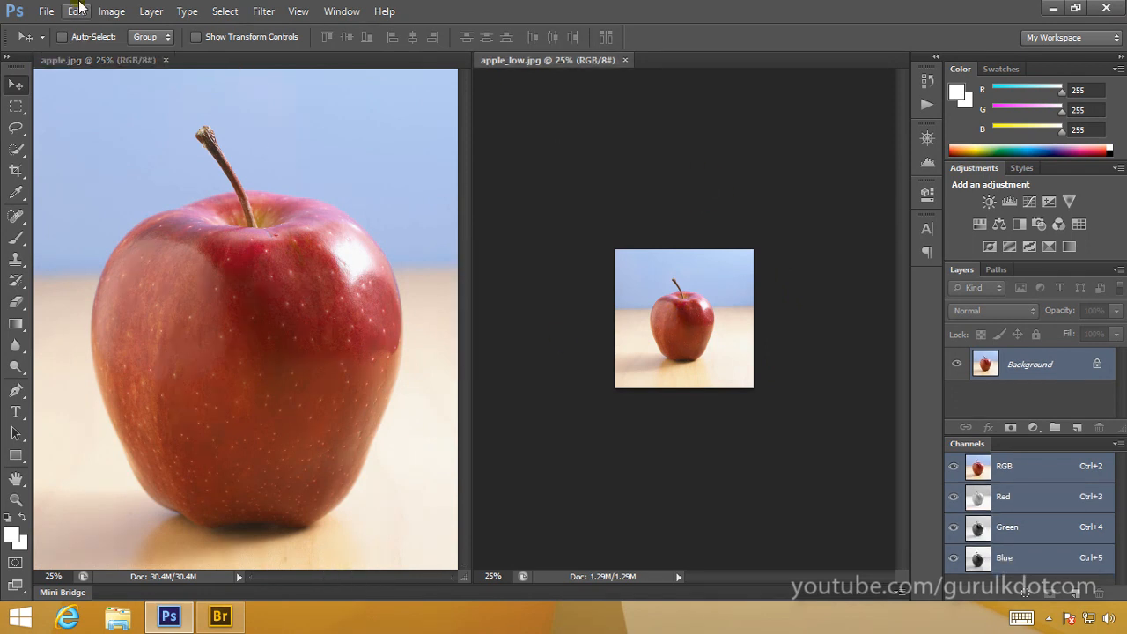
{"action": "left_click", "coordinate": [111, 12]}
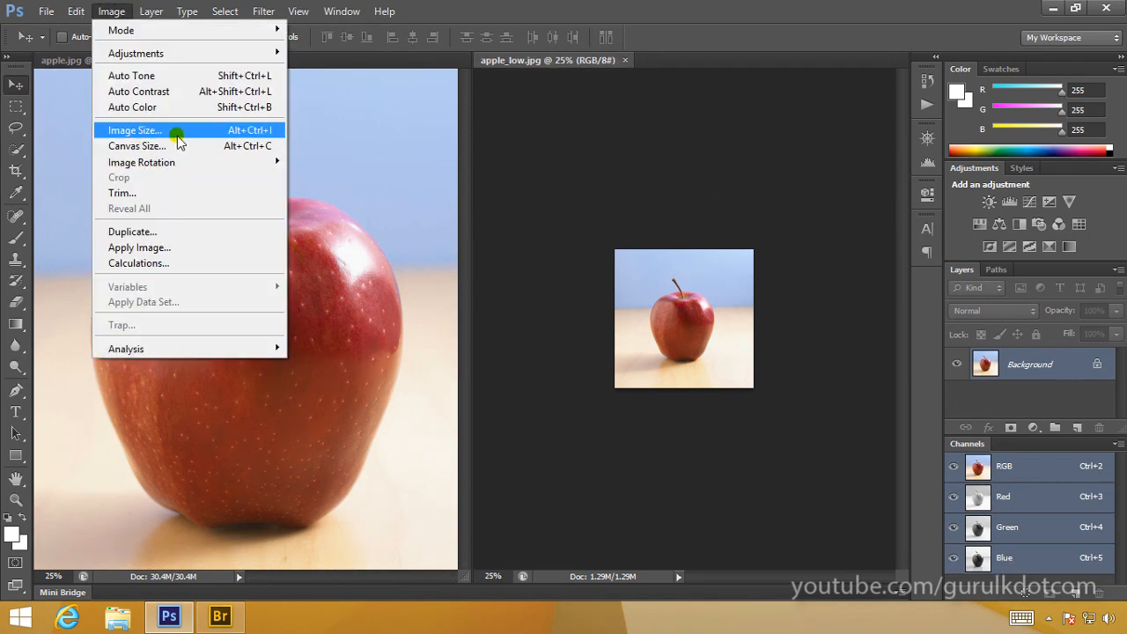
{"action": "left_click", "coordinate": [136, 132]}
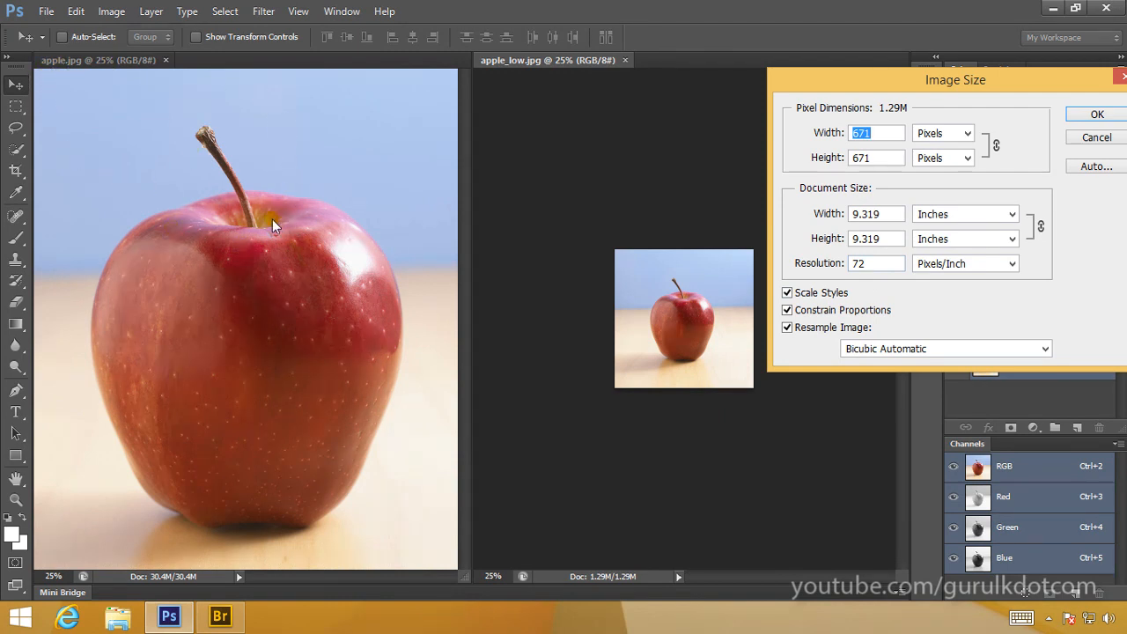
{"action": "double_click", "coordinate": [884, 265]}
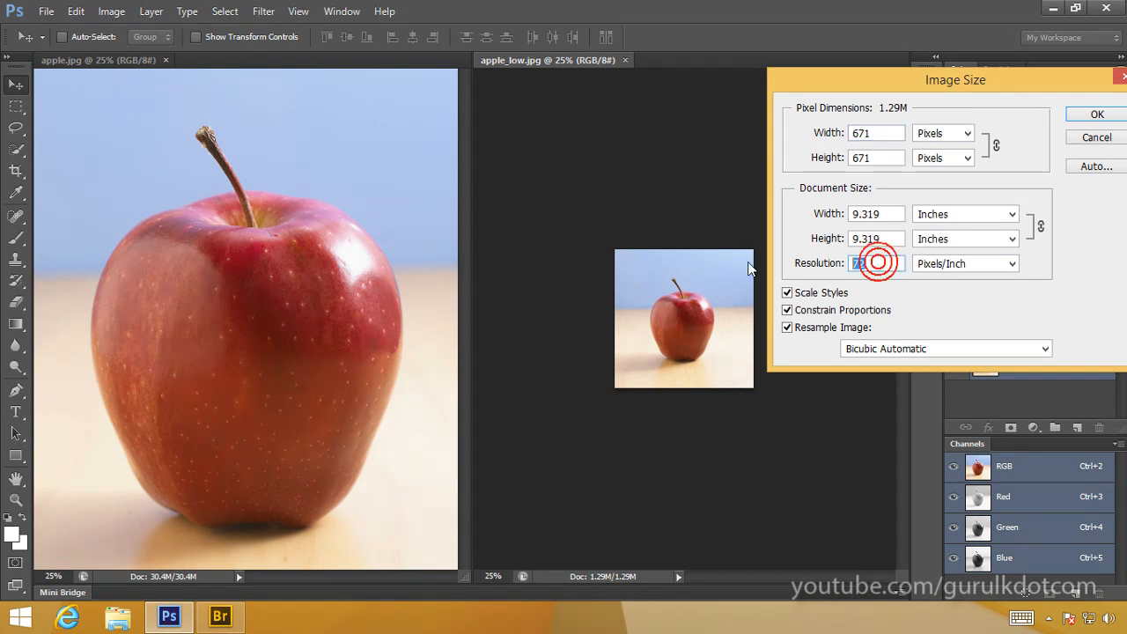
{"action": "type", "text": "350"}
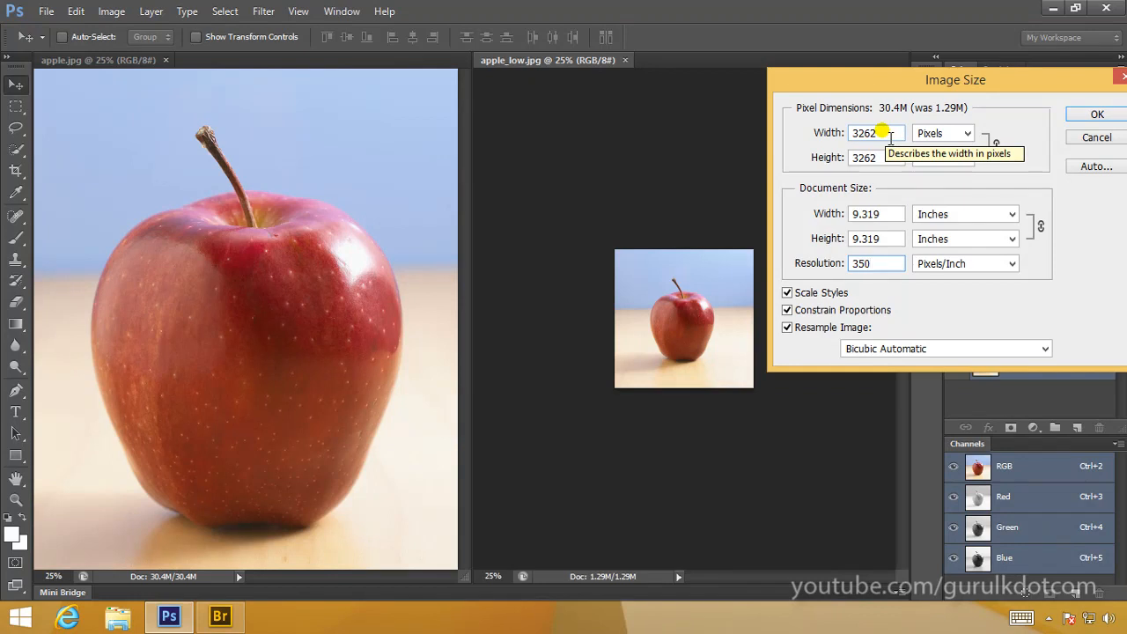
{"action": "left_click", "coordinate": [1098, 116]}
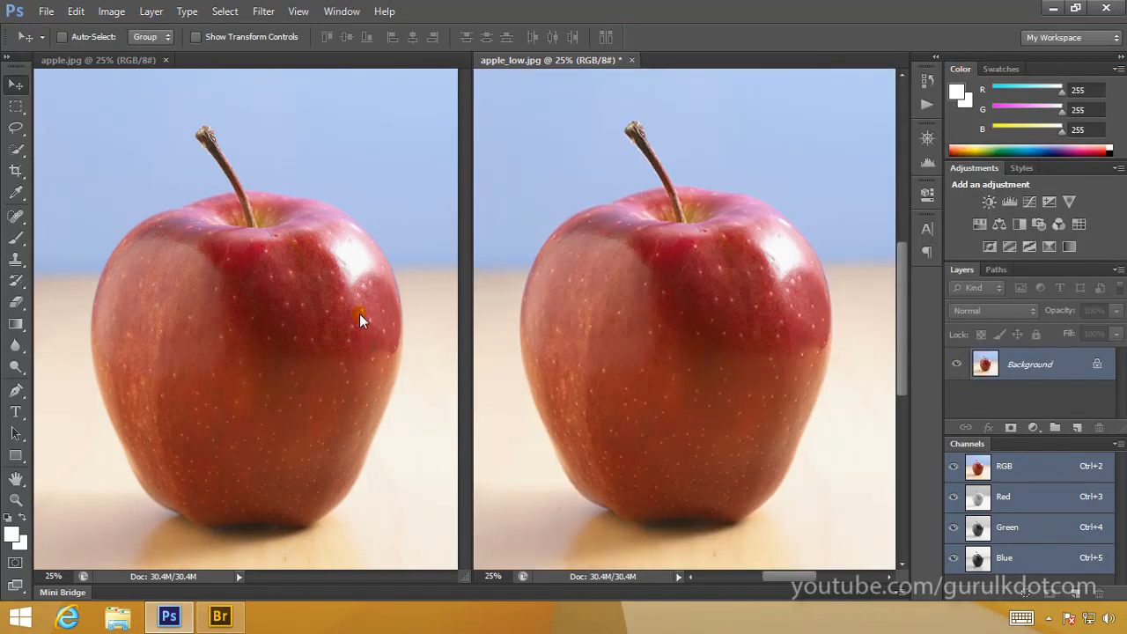
Enable zooming of all windows together and magnify both apples to 66.67% to compare their surface detail
{"action": "left_click", "coordinate": [114, 57]}
{"action": "left_click", "coordinate": [17, 500]}
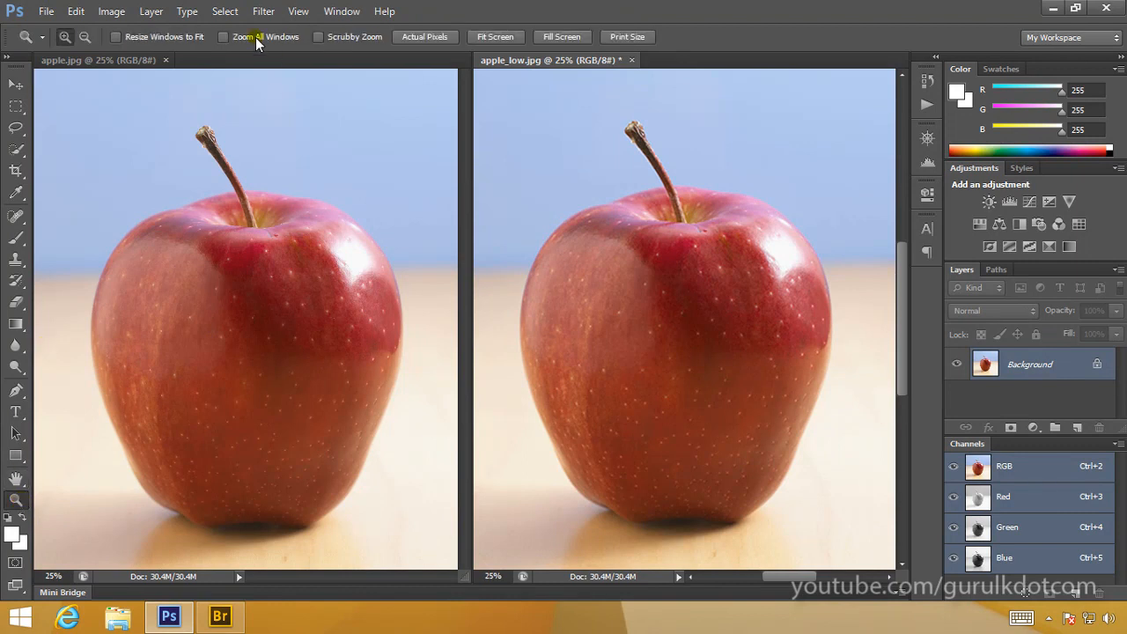
{"action": "left_click", "coordinate": [224, 36]}
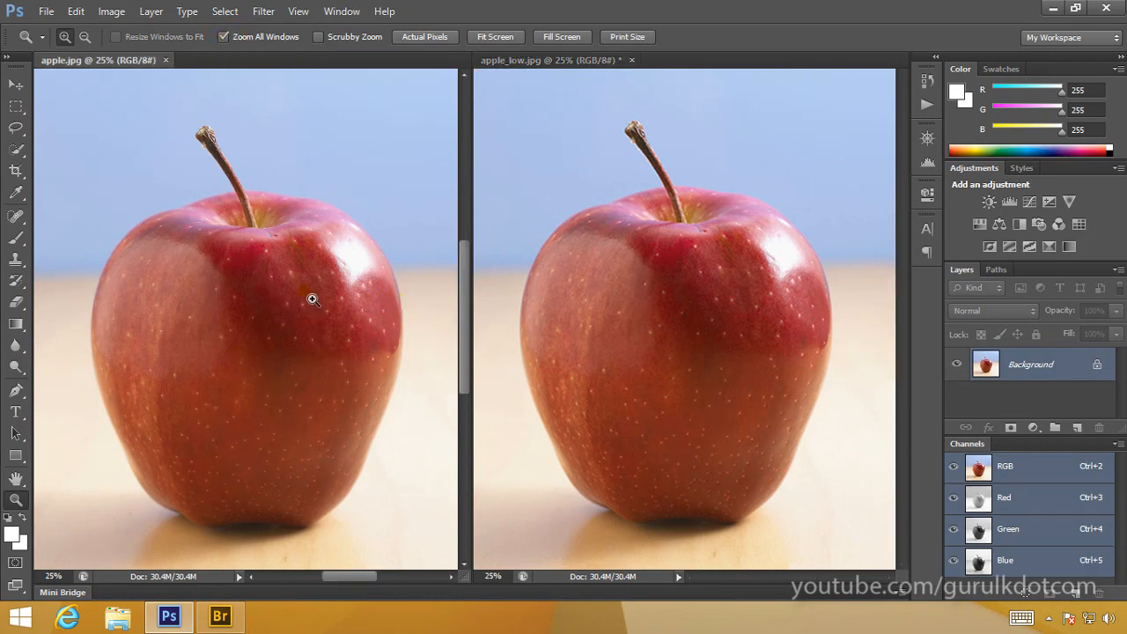
{"action": "left_click", "coordinate": [313, 298]}
{"action": "left_click", "coordinate": [332, 335]}
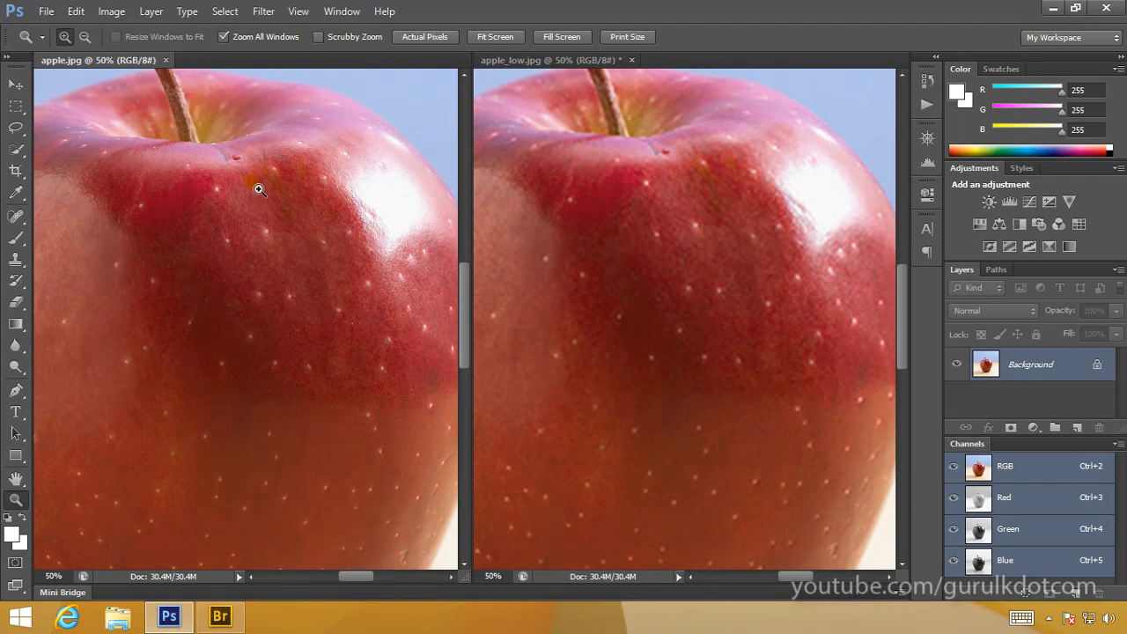
{"action": "left_click", "coordinate": [369, 162]}
{"action": "left_click", "coordinate": [529, 69]}
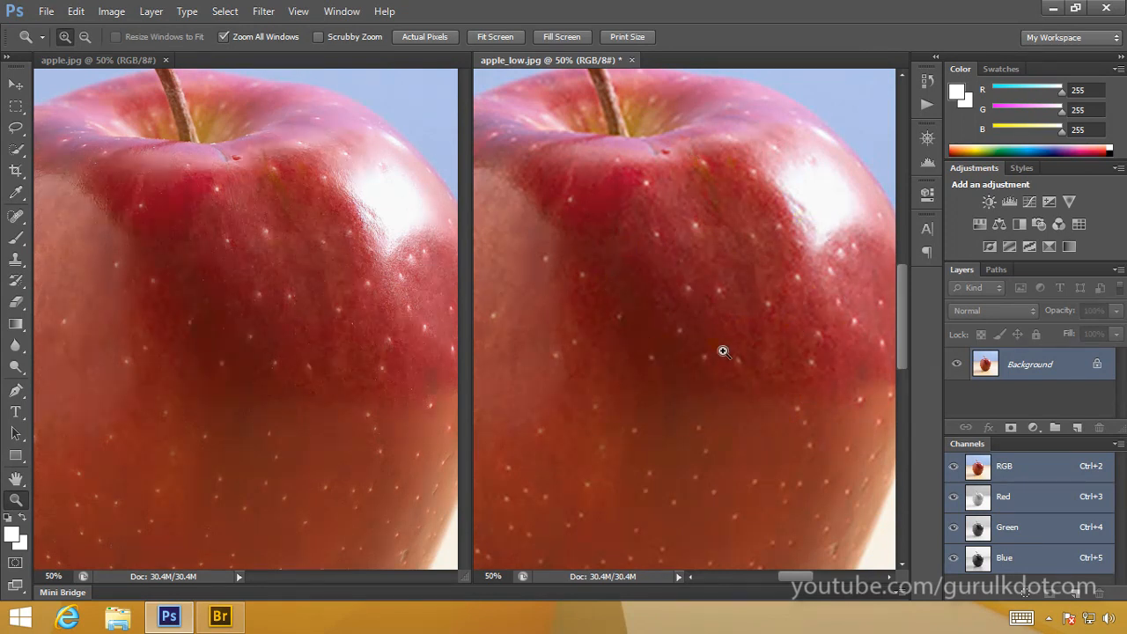
{"action": "left_click", "coordinate": [336, 235]}
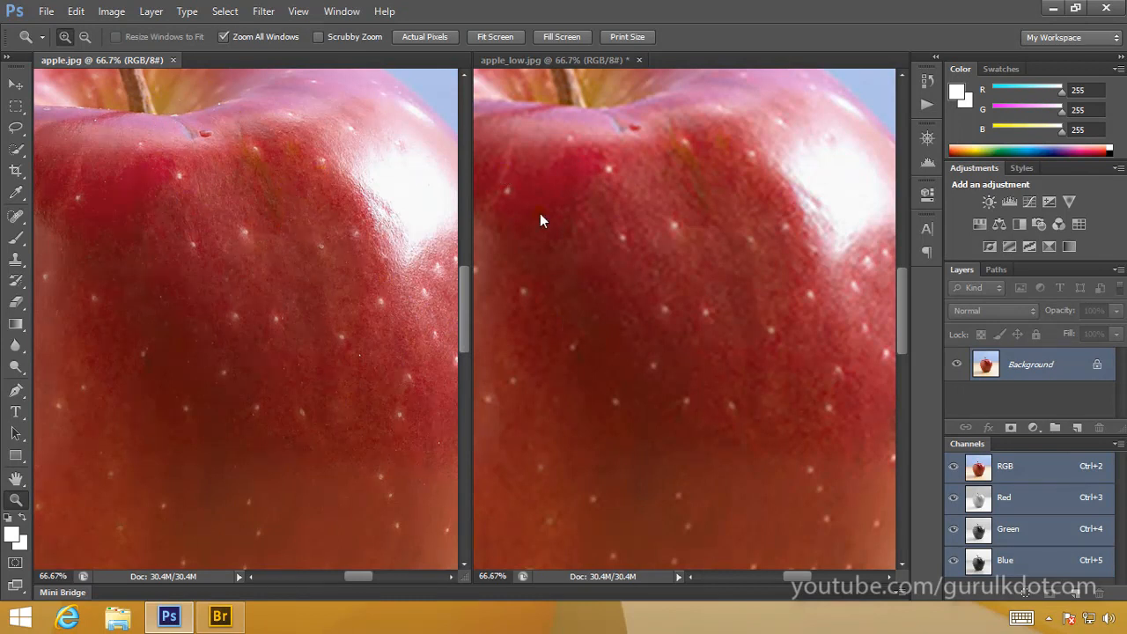
Enable scrolling of all windows together with the Hand tool and bring the stems of both apples into view
{"action": "left_click", "coordinate": [16, 480]}
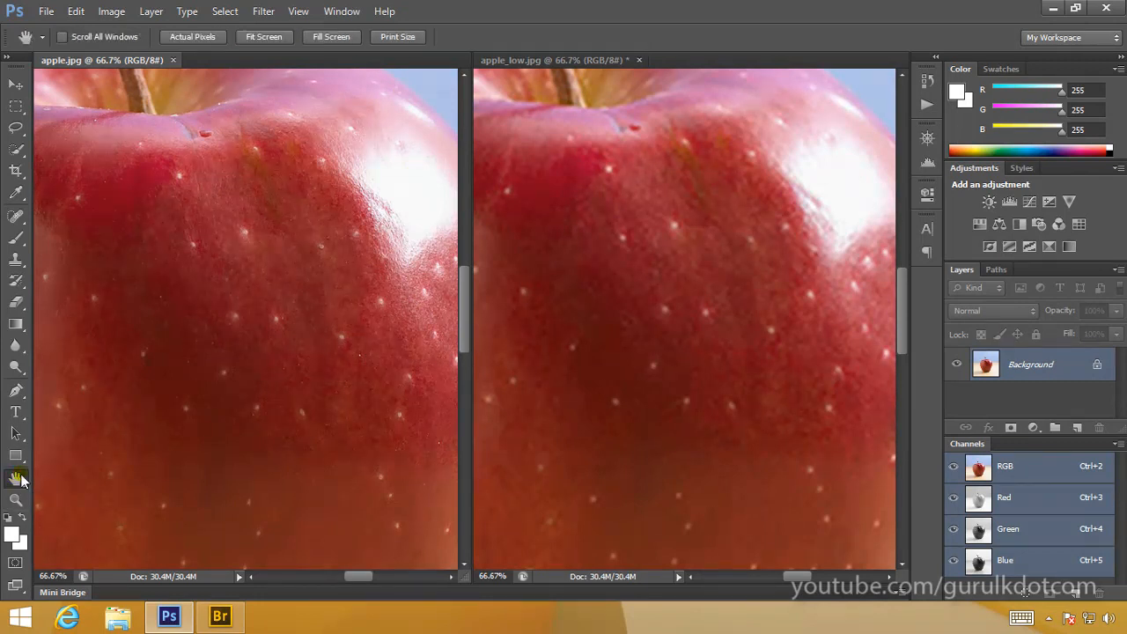
{"action": "left_click", "coordinate": [62, 38]}
{"action": "left_click_drag", "start_coordinate": [287, 318], "coordinate": [435, 573]}
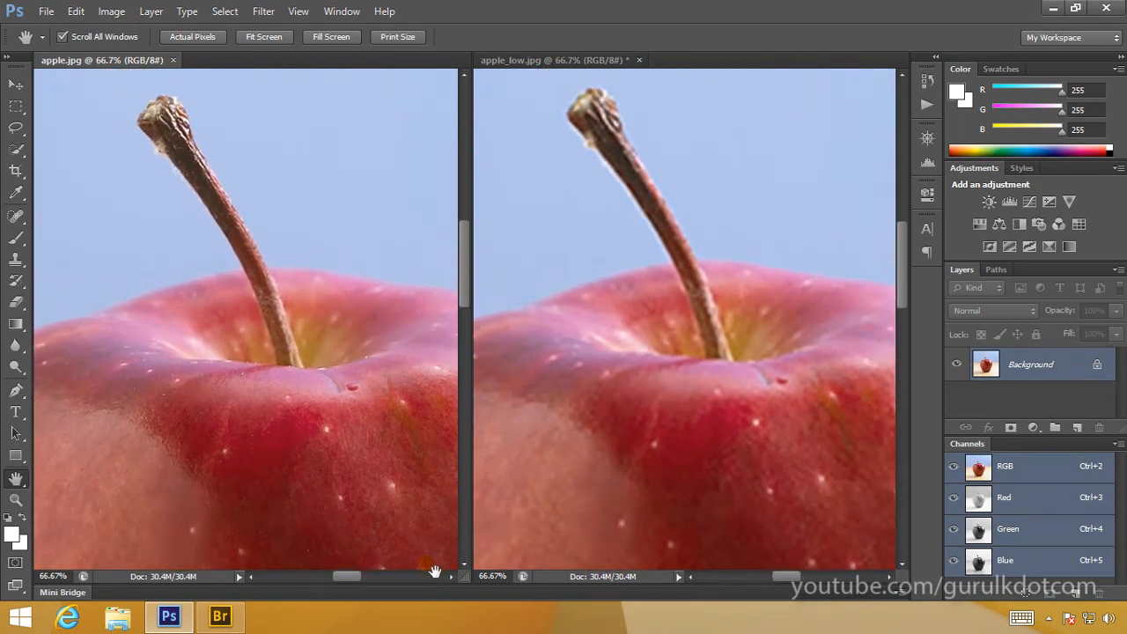